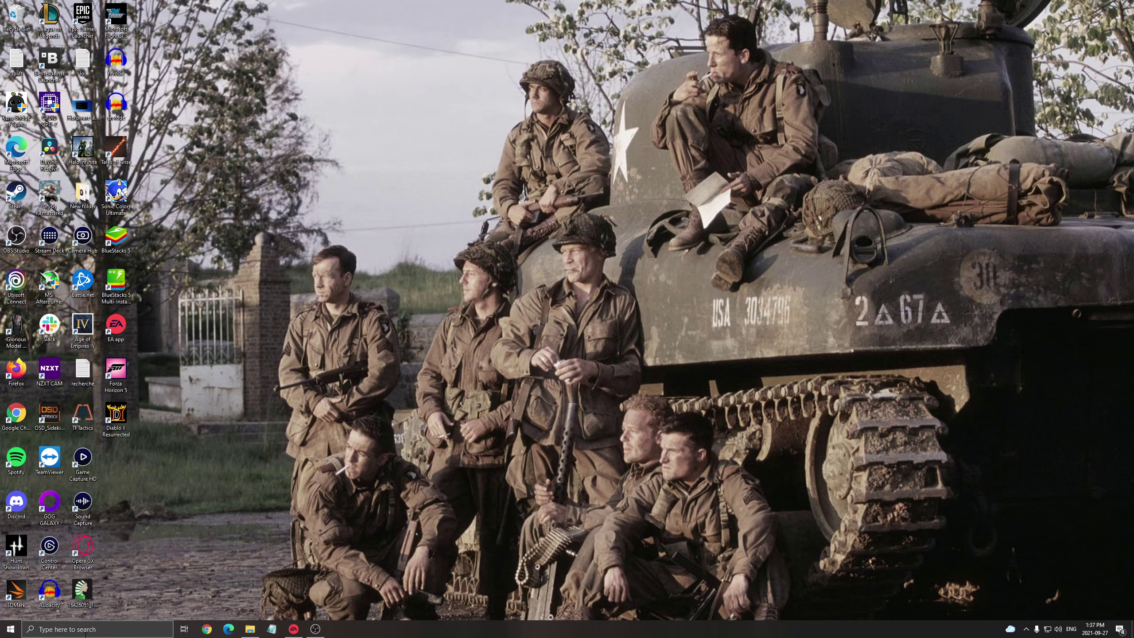
Search Windows for "game mode" and open the Game Mode settings to check whether it is enabled
{"action": "left_click", "coordinate": [118, 629]}
{"action": "type", "text": "game"}
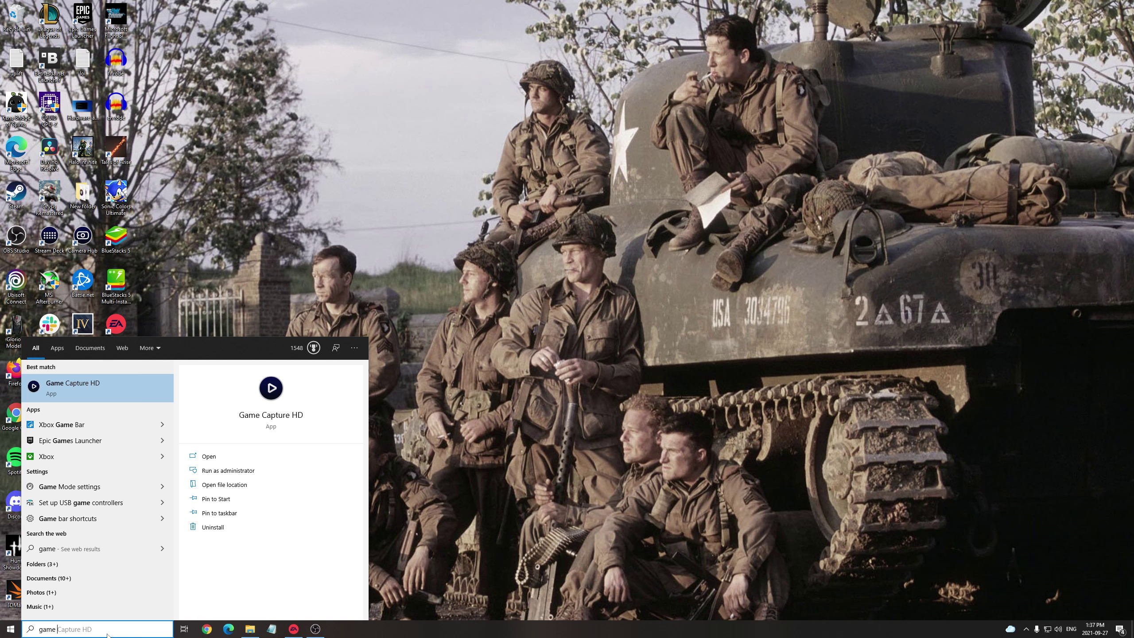
{"action": "type", "text": " mode"}
{"action": "key", "text": "Return"}
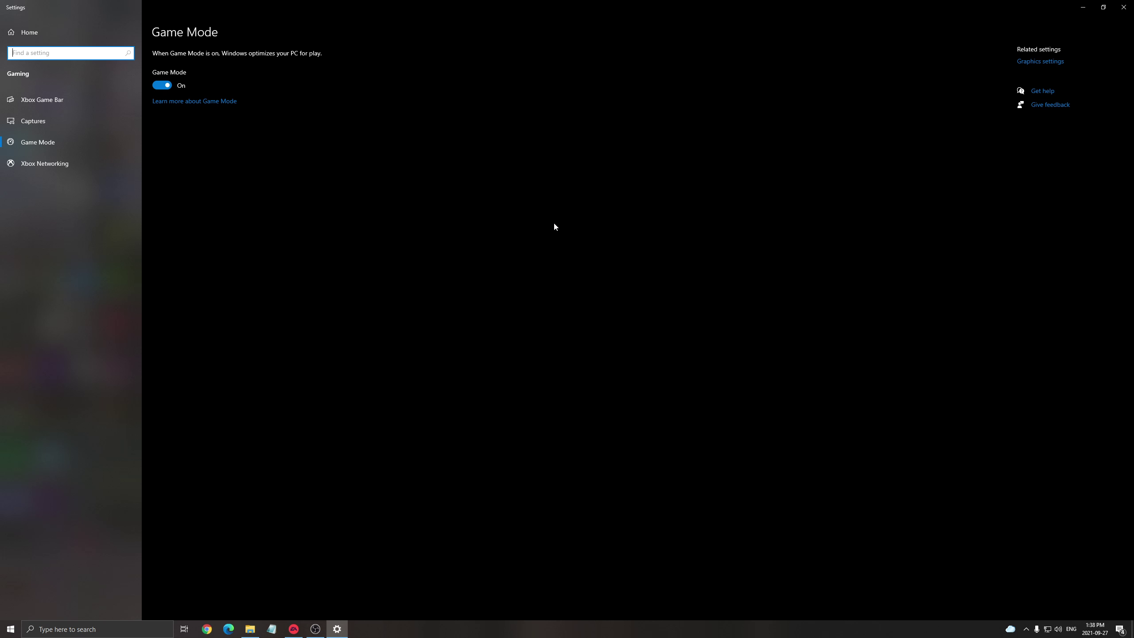
Review the Xbox Game Bar and Captures settings, and close the Settings window
{"action": "left_click", "coordinate": [59, 101]}
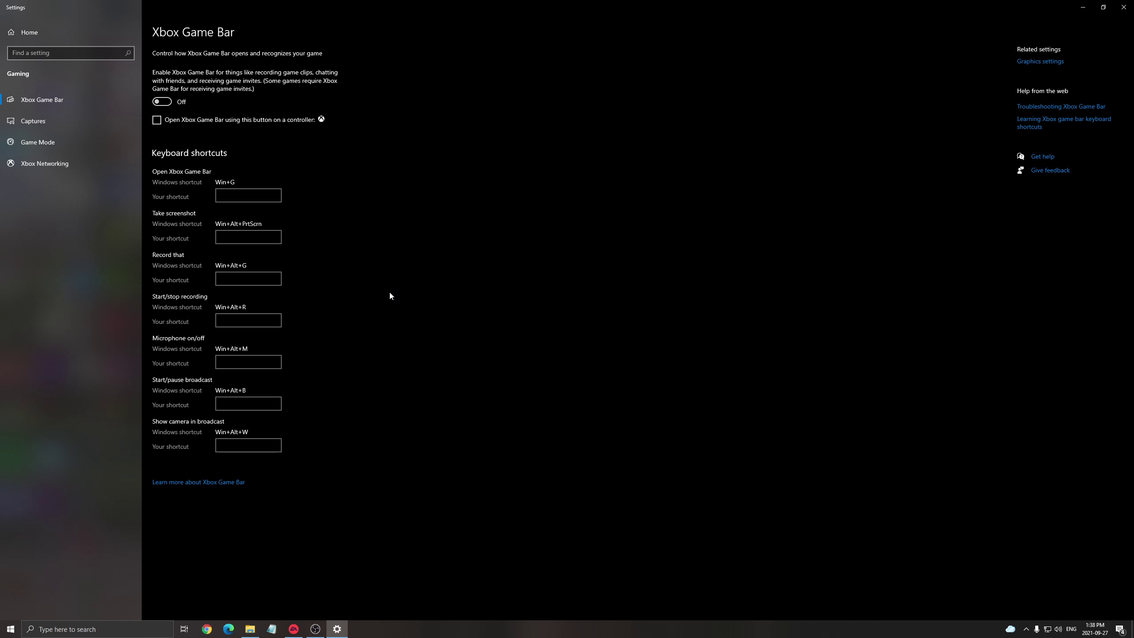
{"action": "left_click", "coordinate": [48, 147]}
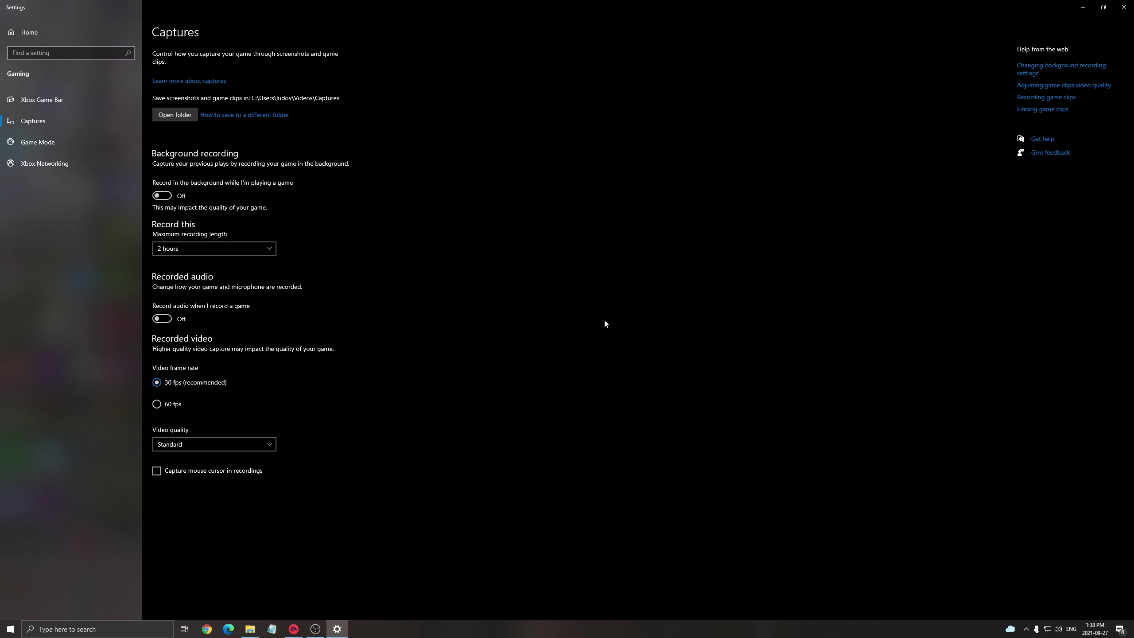
{"action": "left_click", "coordinate": [1123, 7]}
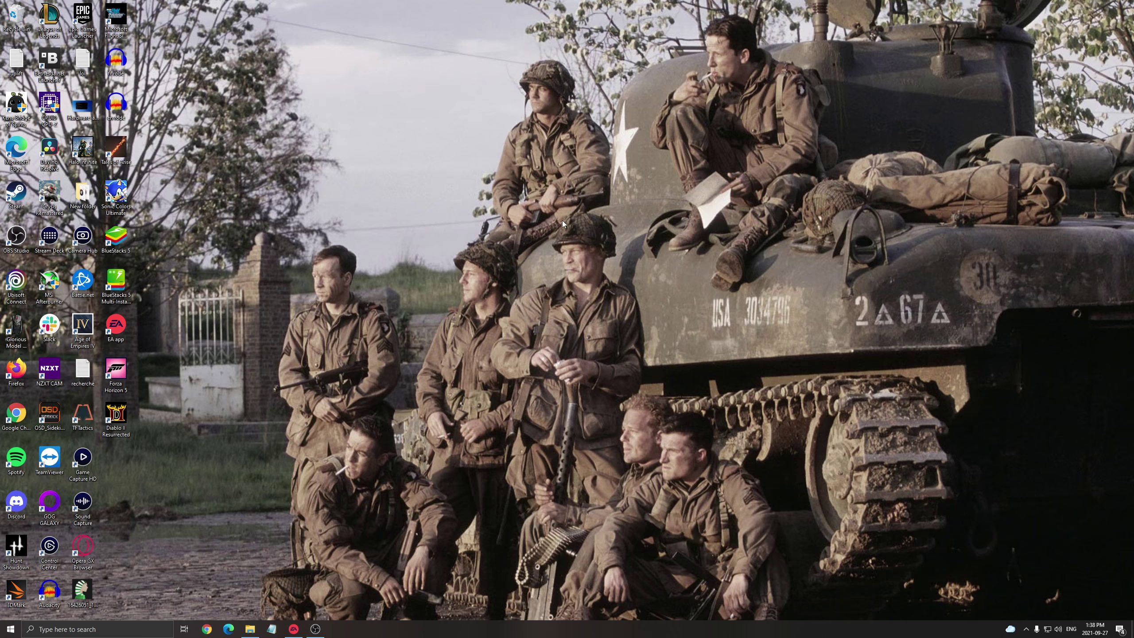
View the desktop image showing the Hardware-accelerated GPU scheduling setting and close it
{"action": "double_click", "coordinate": [83, 107]}
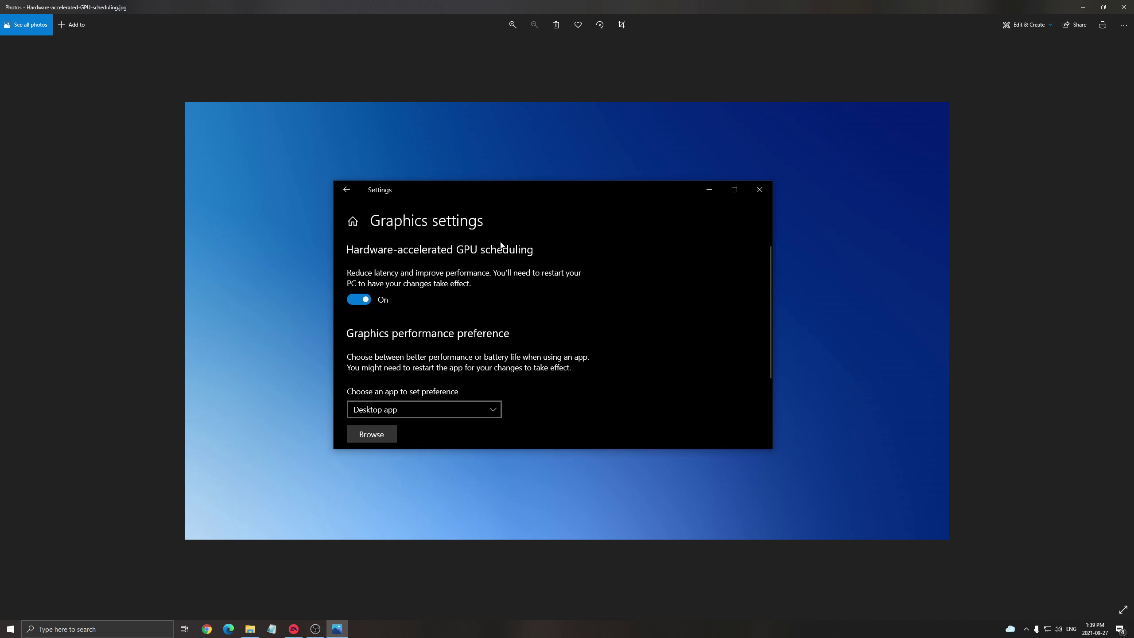
{"action": "left_click", "coordinate": [1126, 7]}
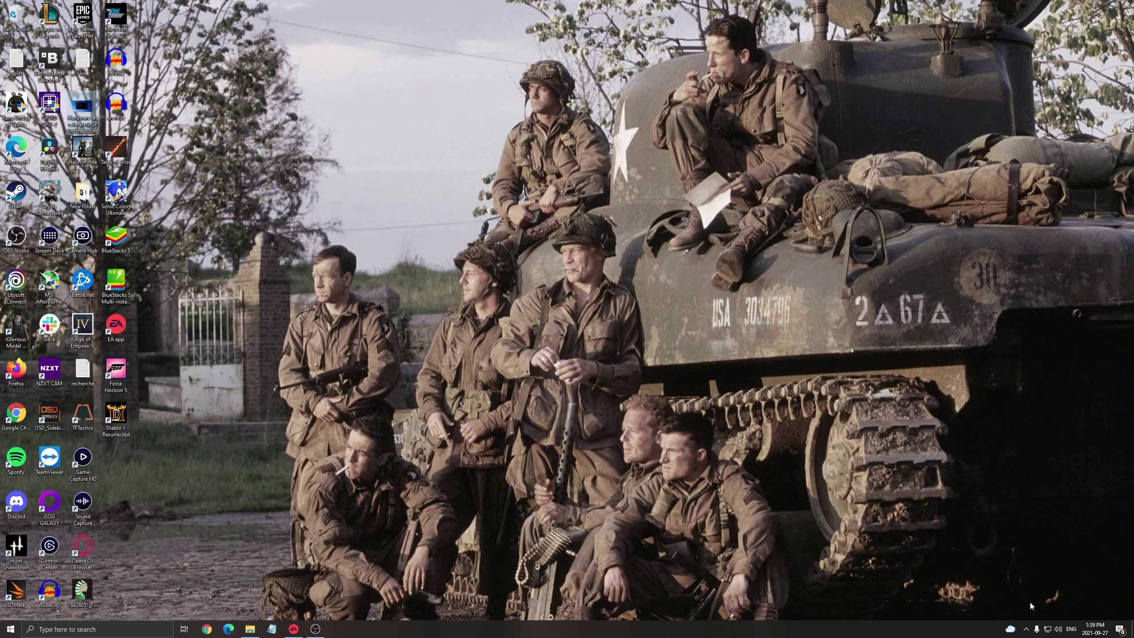
Open the power plan settings through Windows search, review the available plans in Power Options, and close the window
{"action": "left_click", "coordinate": [1026, 629]}
{"action": "left_click", "coordinate": [100, 633]}
{"action": "type", "text": "ene"}
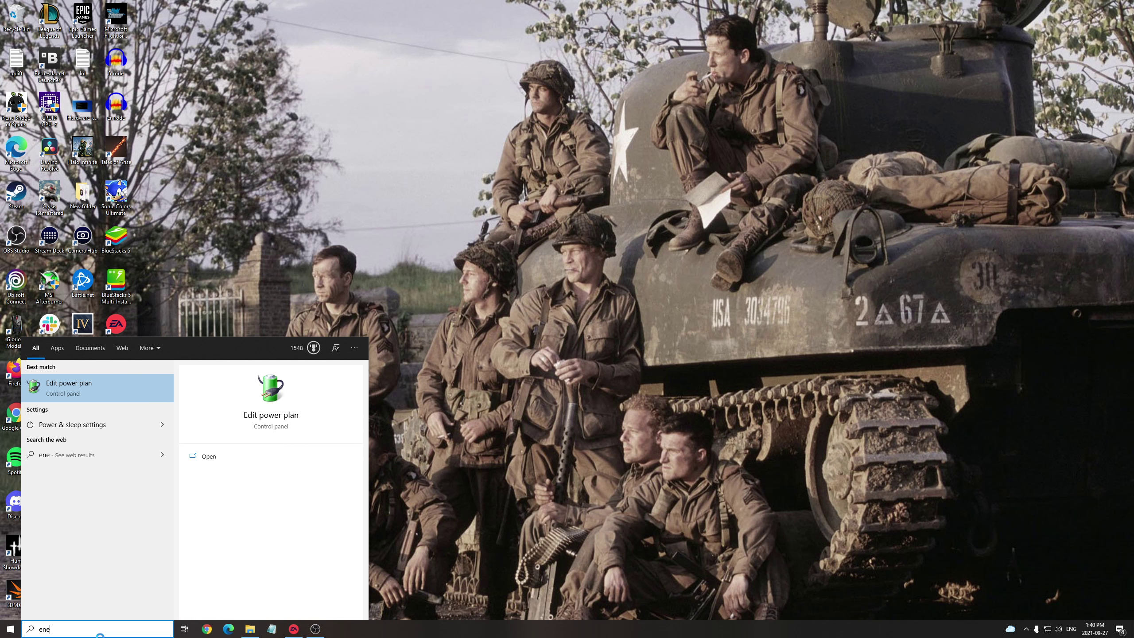
{"action": "key", "text": "Return"}
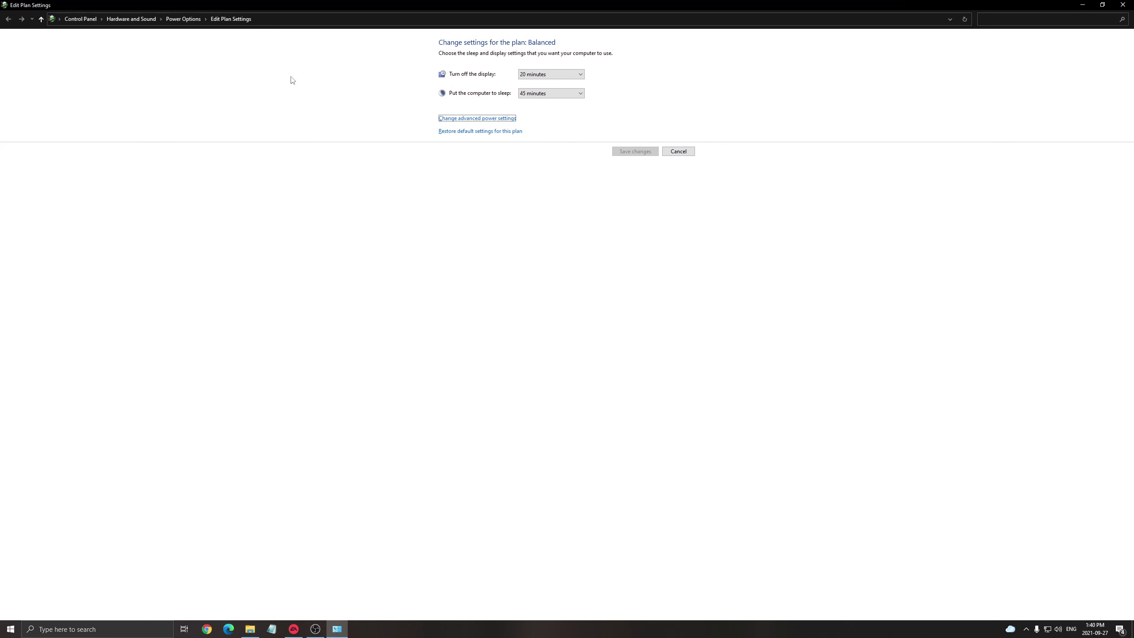
{"action": "left_click", "coordinate": [168, 17]}
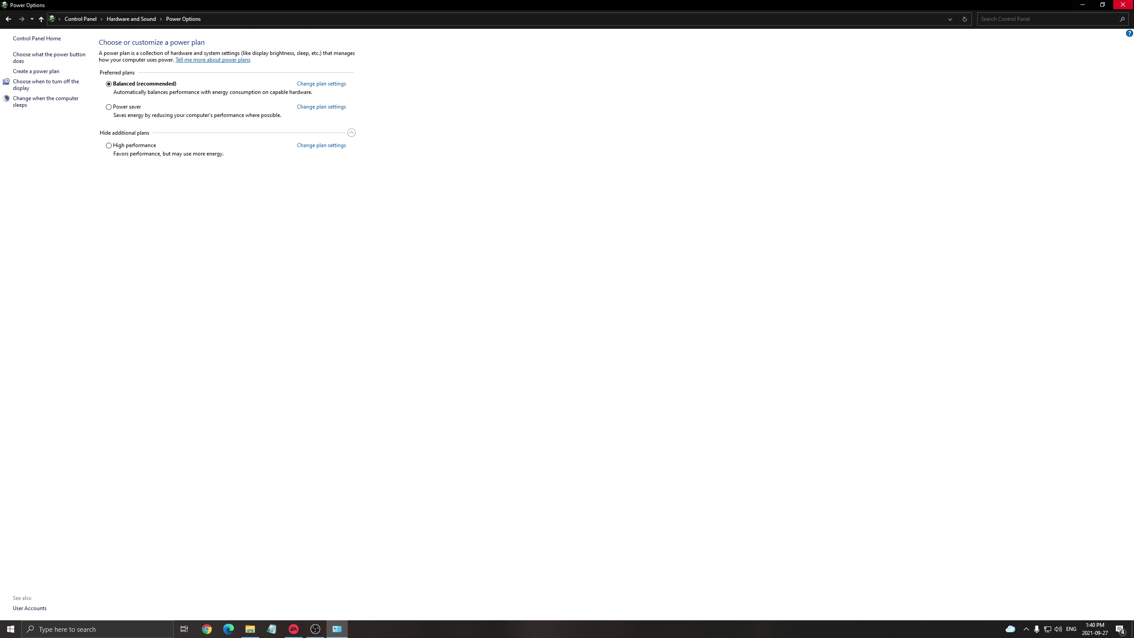
{"action": "left_click", "coordinate": [1122, 5]}
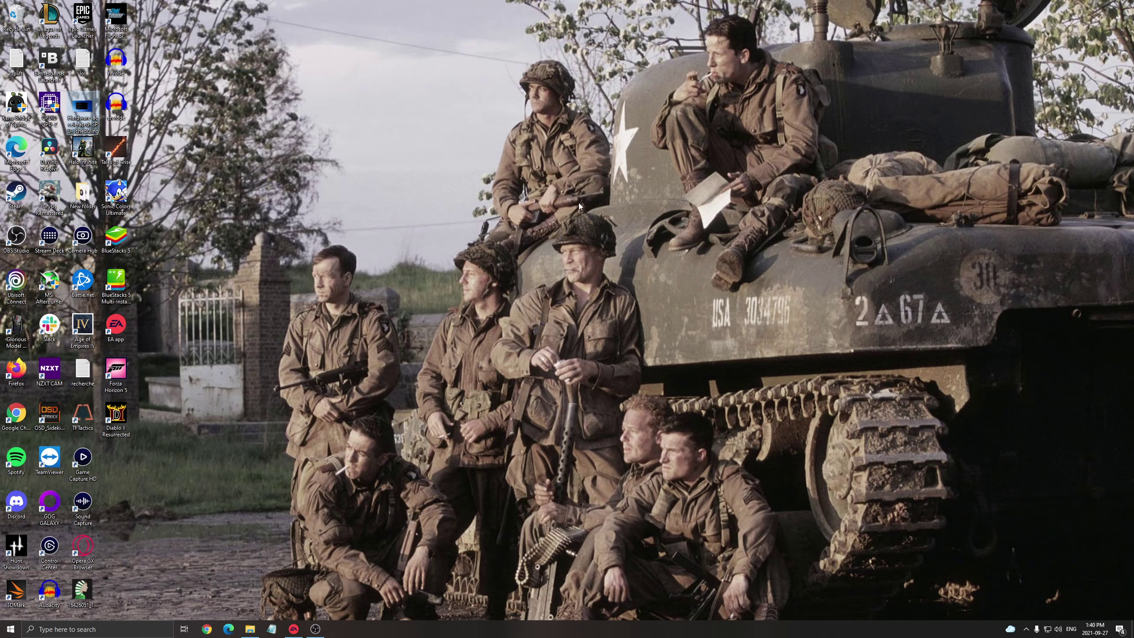
{"action": "left_click", "coordinate": [590, 224]}
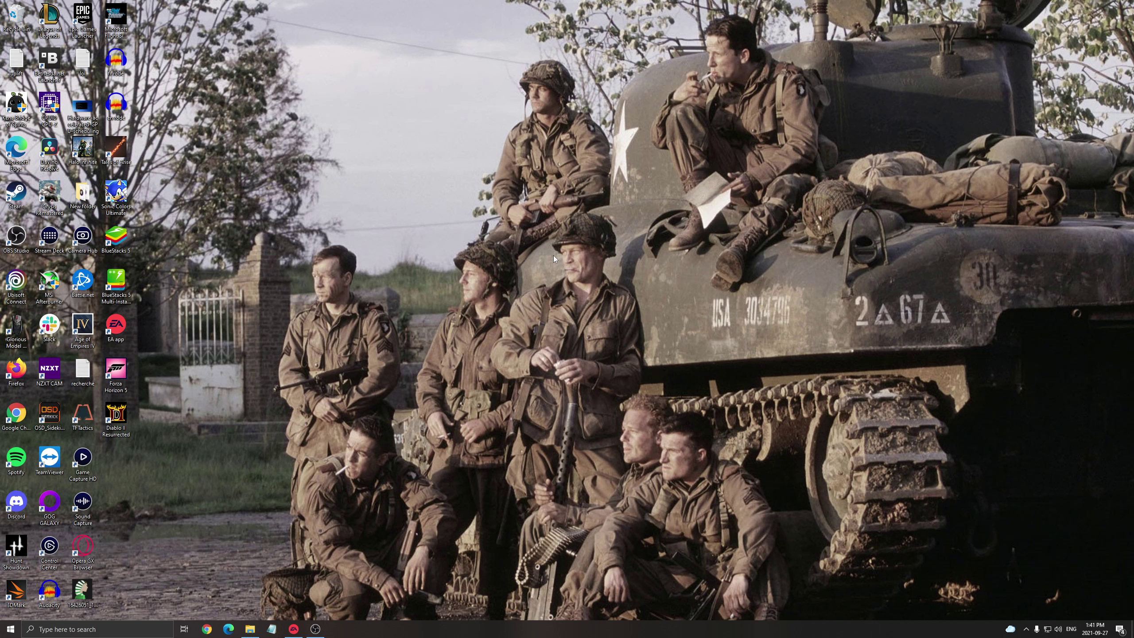
In the FIFA 22 game folder, open the FIFA22 application's properties and examine its compatibility settings
{"action": "left_click", "coordinate": [250, 629]}
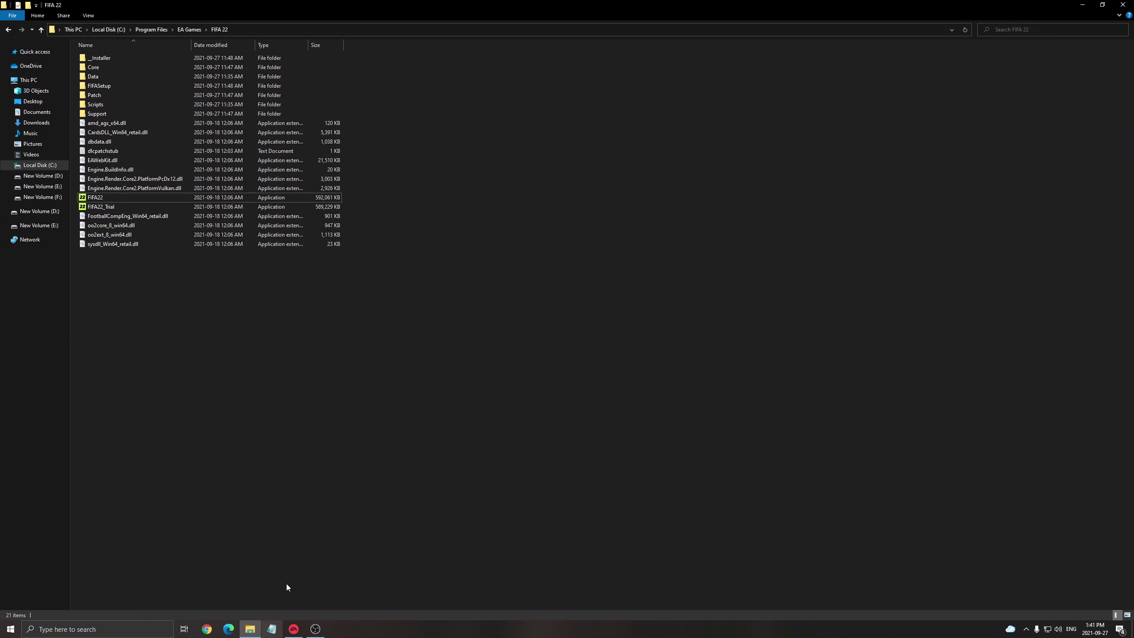
{"action": "left_click", "coordinate": [112, 199]}
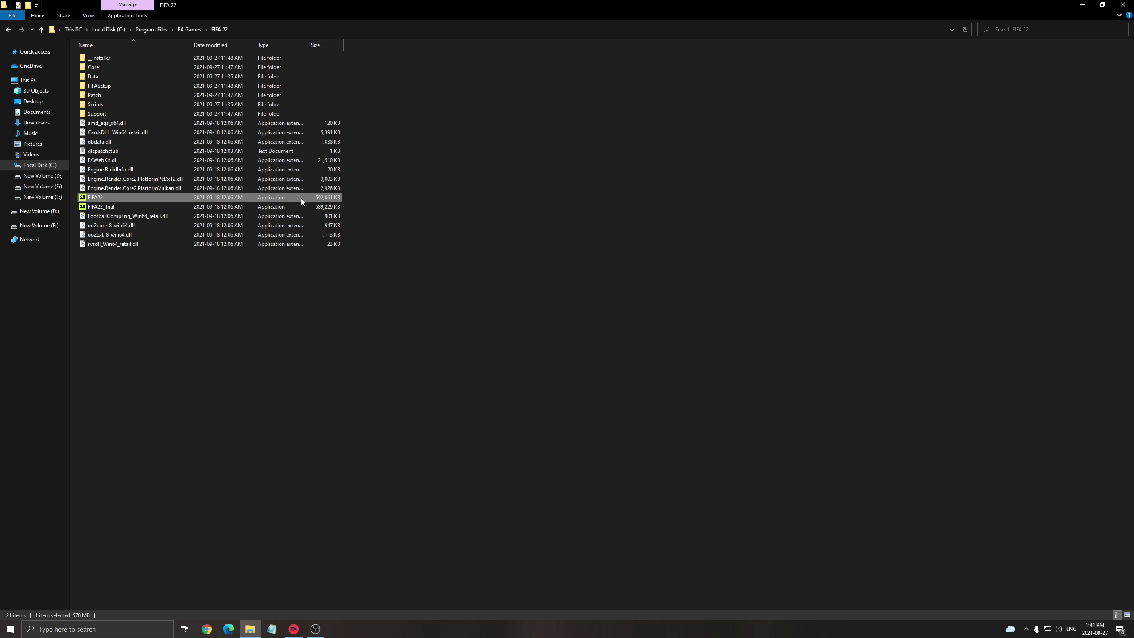
{"action": "right_click", "coordinate": [101, 197]}
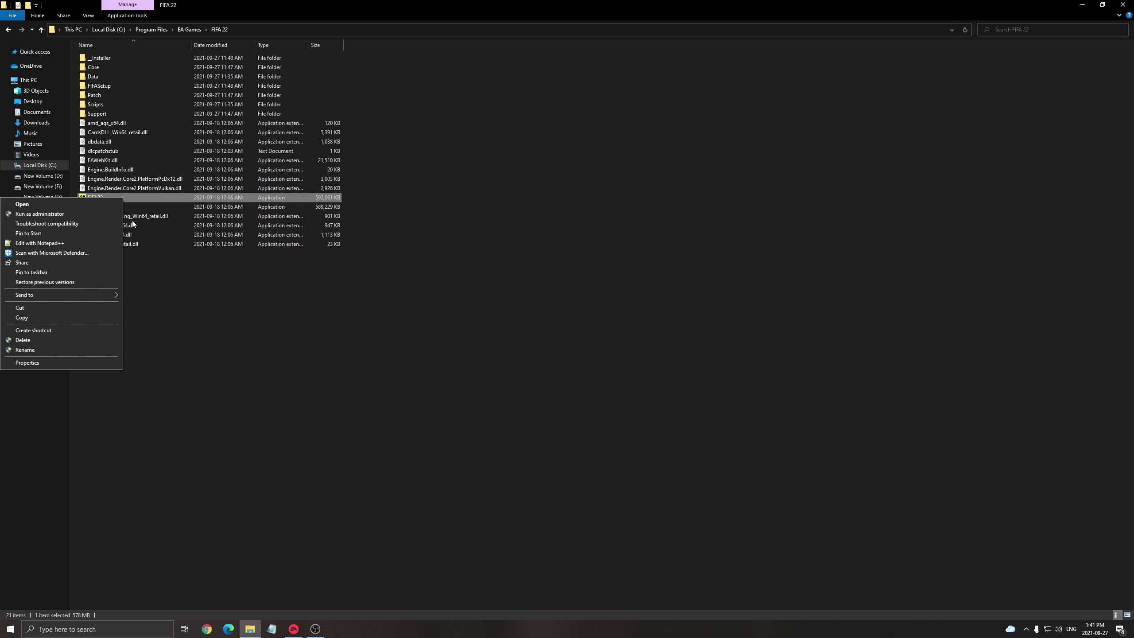
{"action": "left_click", "coordinate": [63, 362]}
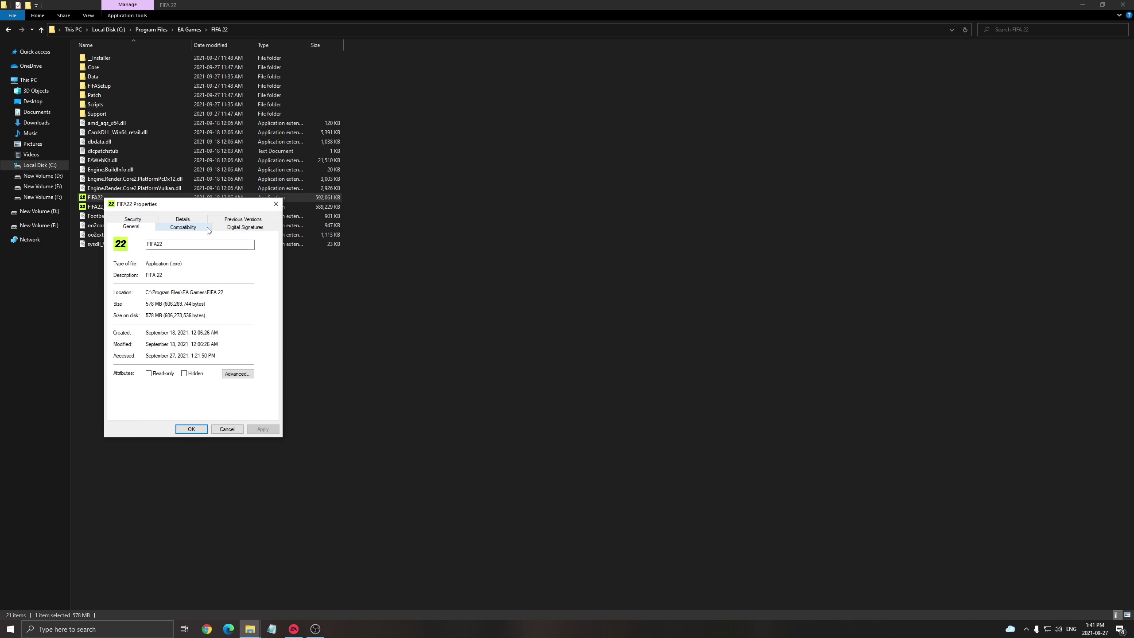
{"action": "left_click", "coordinate": [183, 227]}
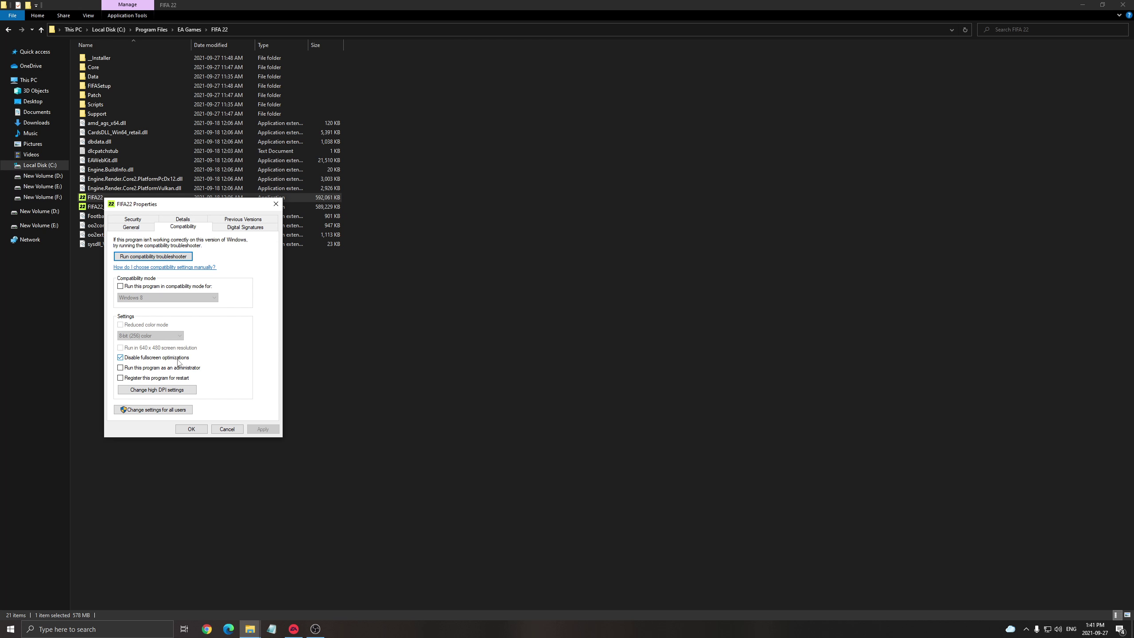
Check the high DPI scaling override in FIFA22's compatibility settings and accept both properties dialogs
{"action": "left_click", "coordinate": [169, 391]}
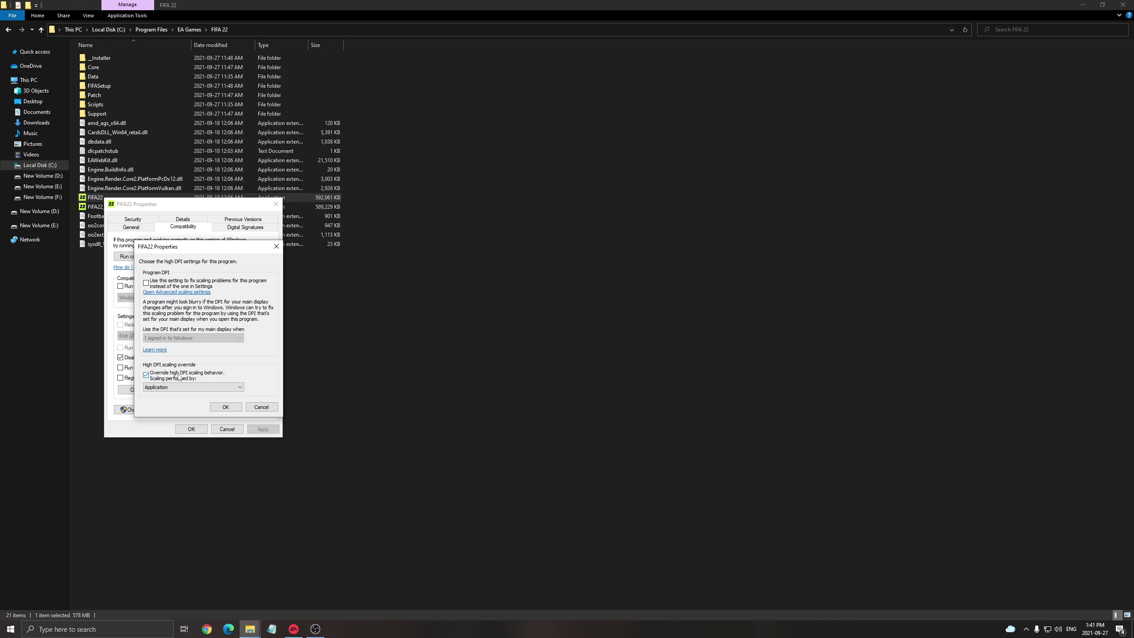
{"action": "left_click", "coordinate": [221, 407]}
{"action": "left_click", "coordinate": [191, 430]}
{"action": "left_click", "coordinate": [350, 375]}
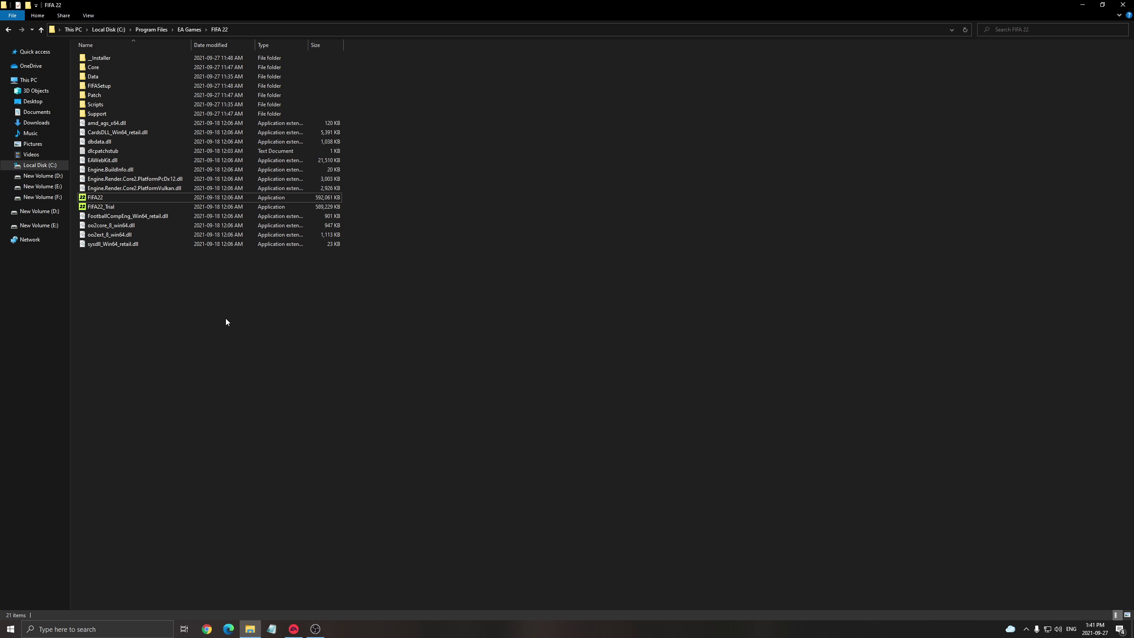
Minimize the game folder window, open Game Settings from the FIFA 22 launcher, and place the dialog over the launcher
{"action": "left_click", "coordinate": [115, 197]}
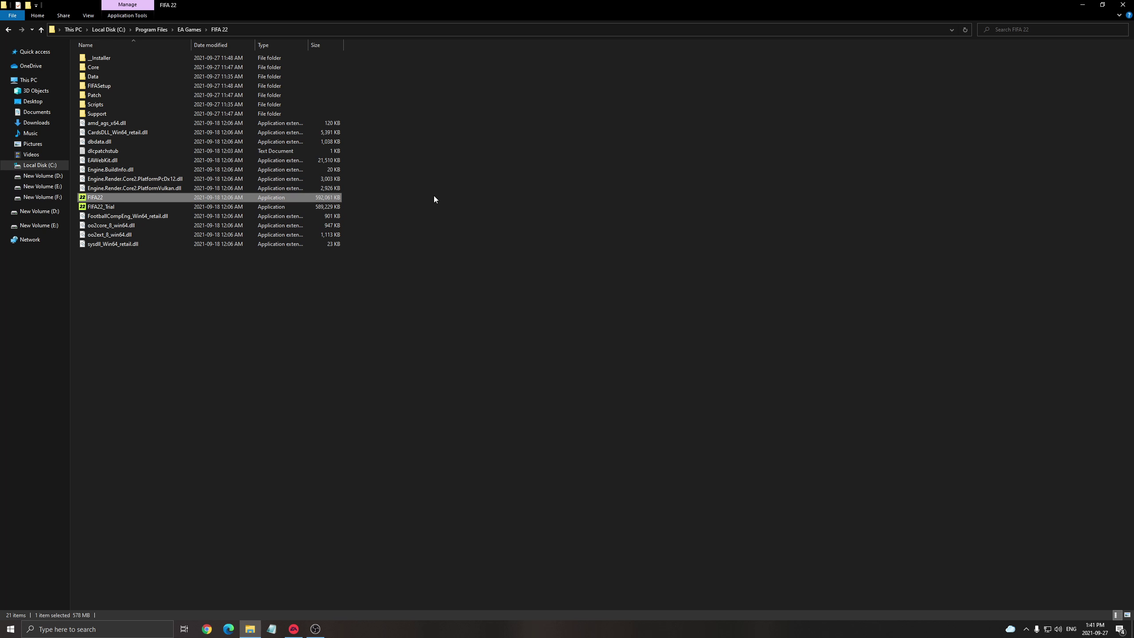
{"action": "left_click", "coordinate": [1082, 5]}
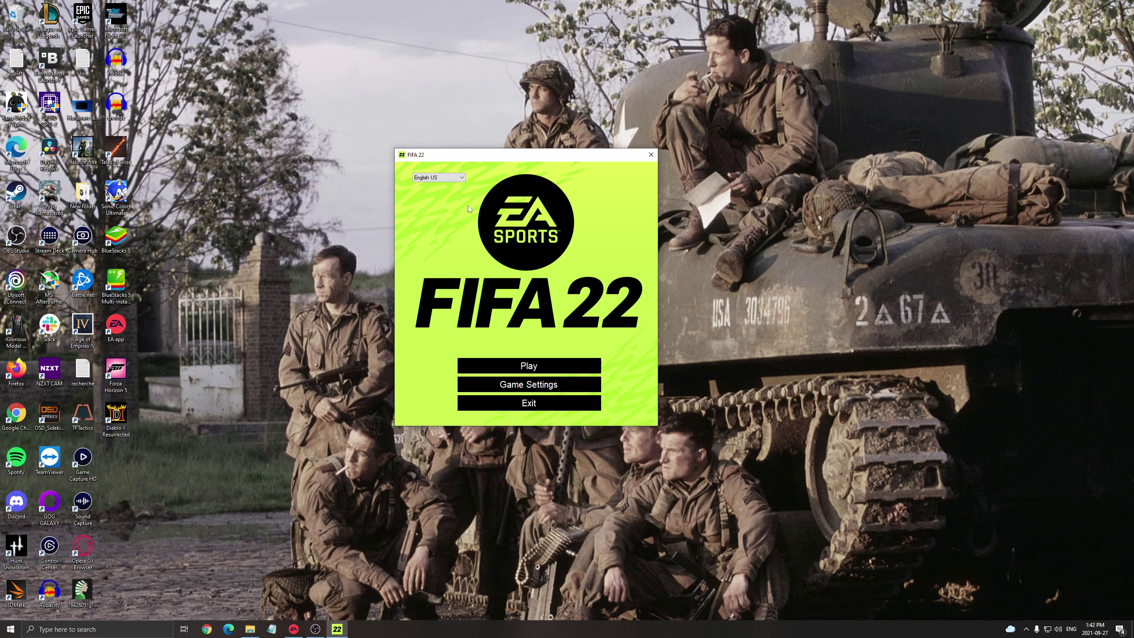
{"action": "left_click_drag", "start_coordinate": [507, 159], "coordinate": [513, 180]}
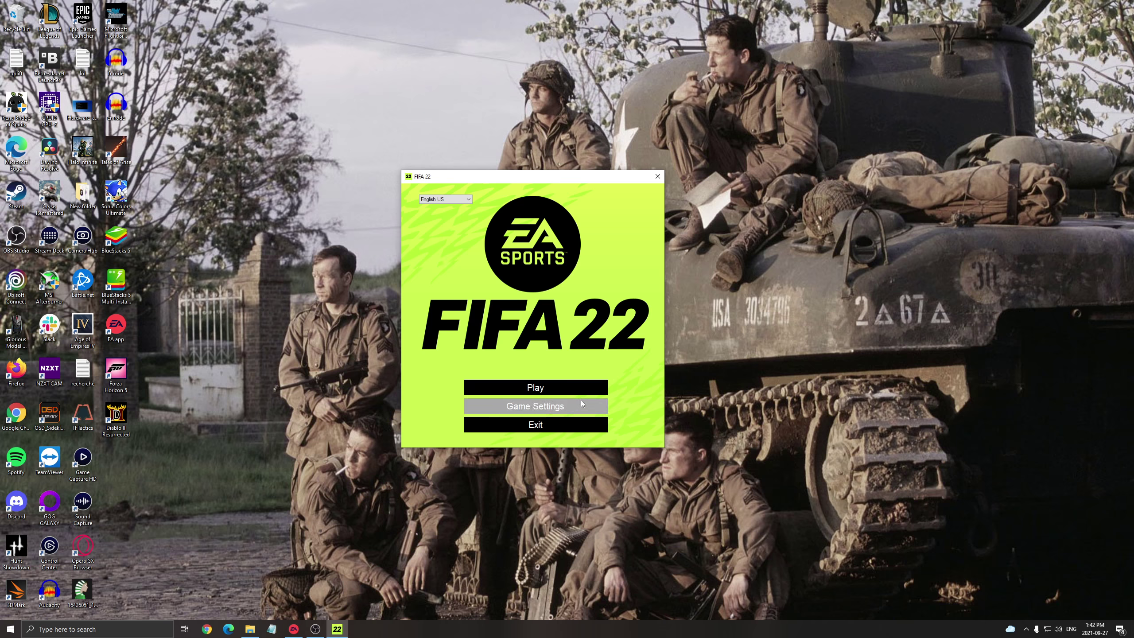
{"action": "left_click", "coordinate": [530, 410]}
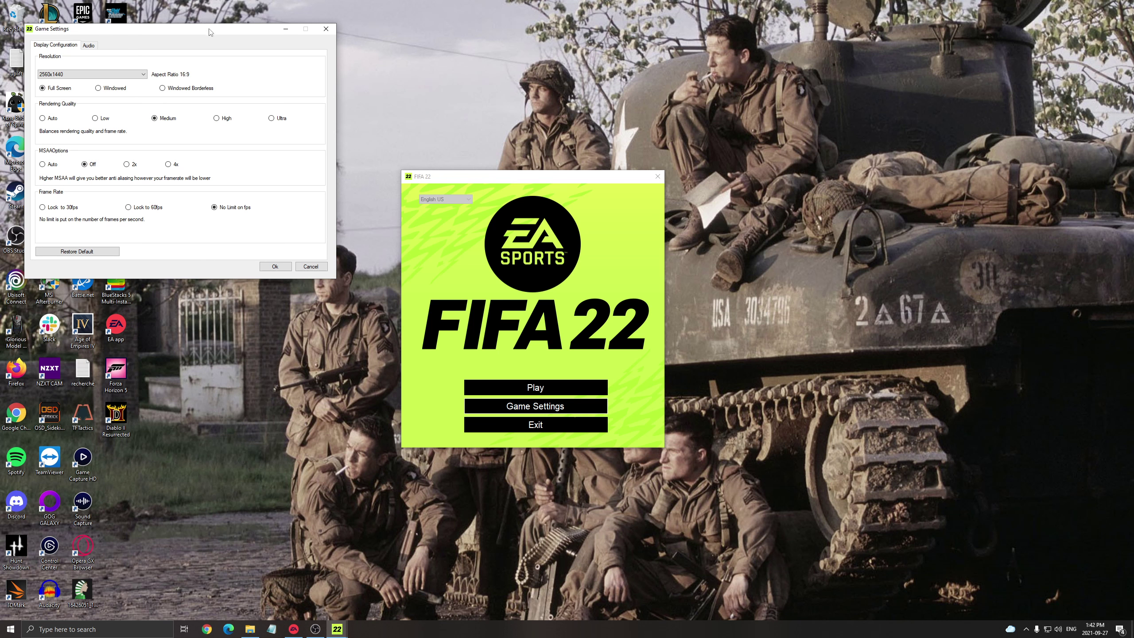
{"action": "left_click_drag", "start_coordinate": [212, 31], "coordinate": [798, 142]}
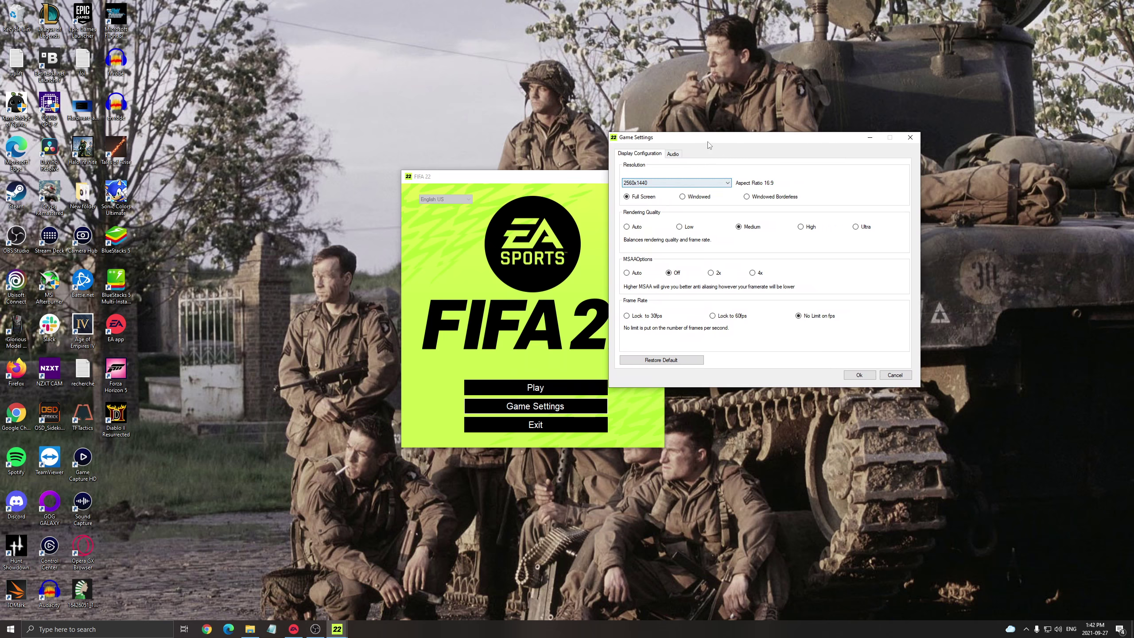
{"action": "left_click_drag", "start_coordinate": [707, 141], "coordinate": [477, 166]}
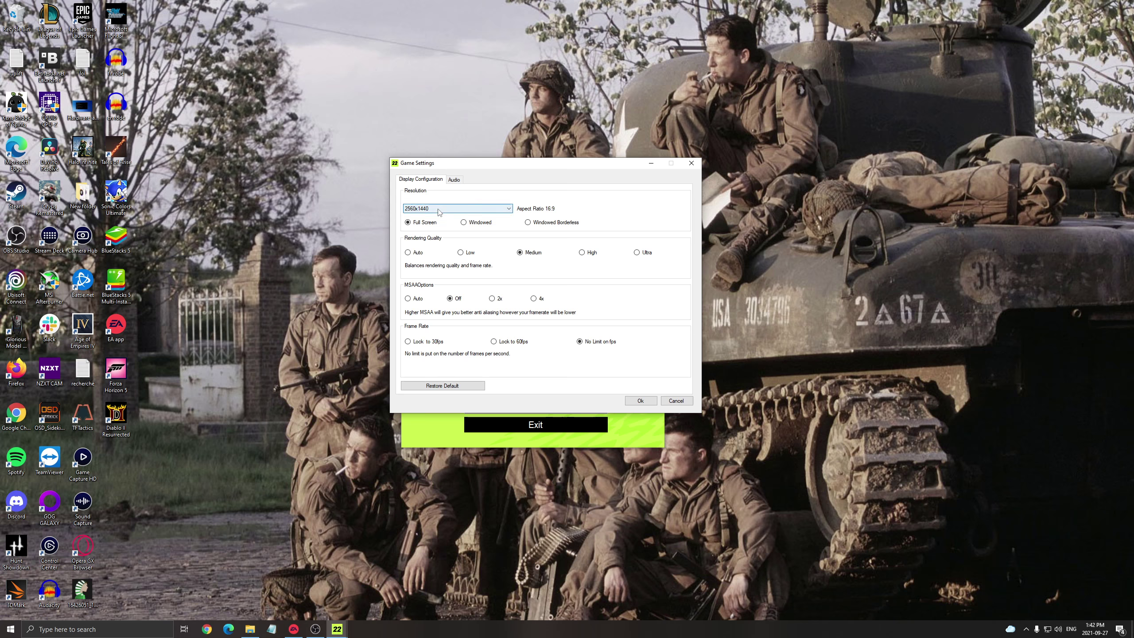
Review the available resolutions and the display options in FIFA 22's Game Settings, and show the audio options
{"action": "left_click", "coordinate": [440, 209]}
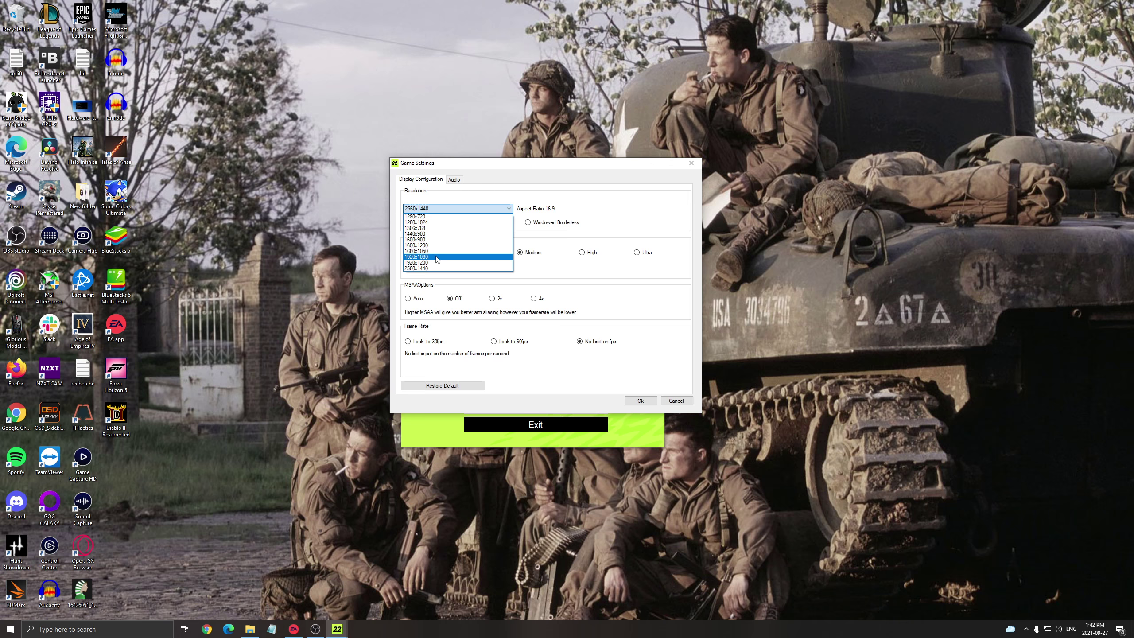
{"action": "key", "text": "Escape"}
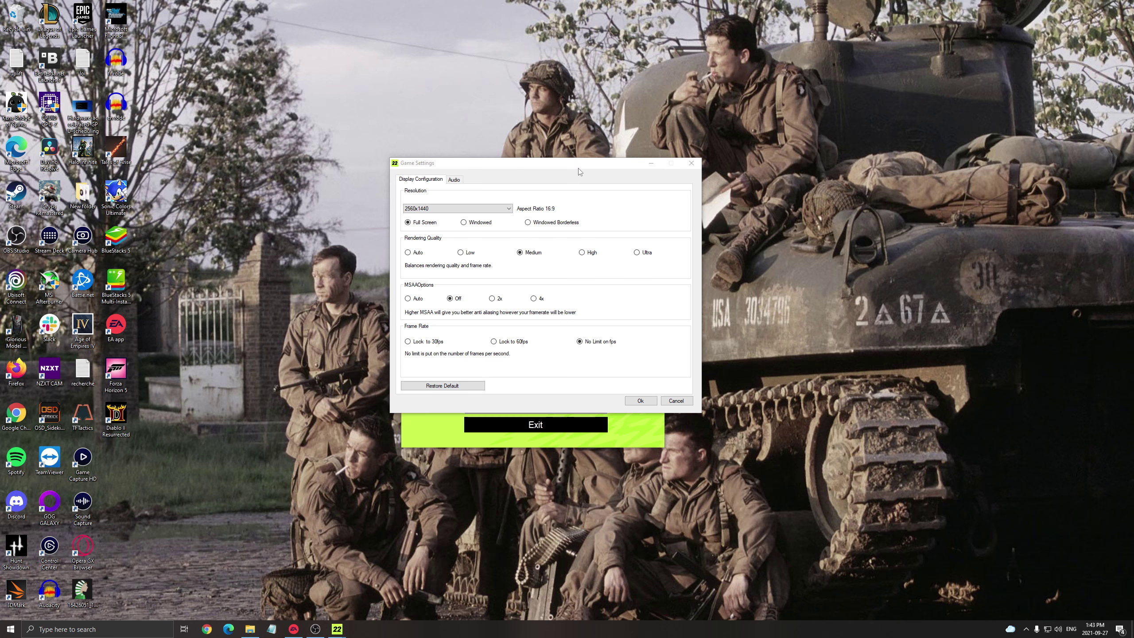
{"action": "left_click_drag", "start_coordinate": [575, 169], "coordinate": [577, 174]}
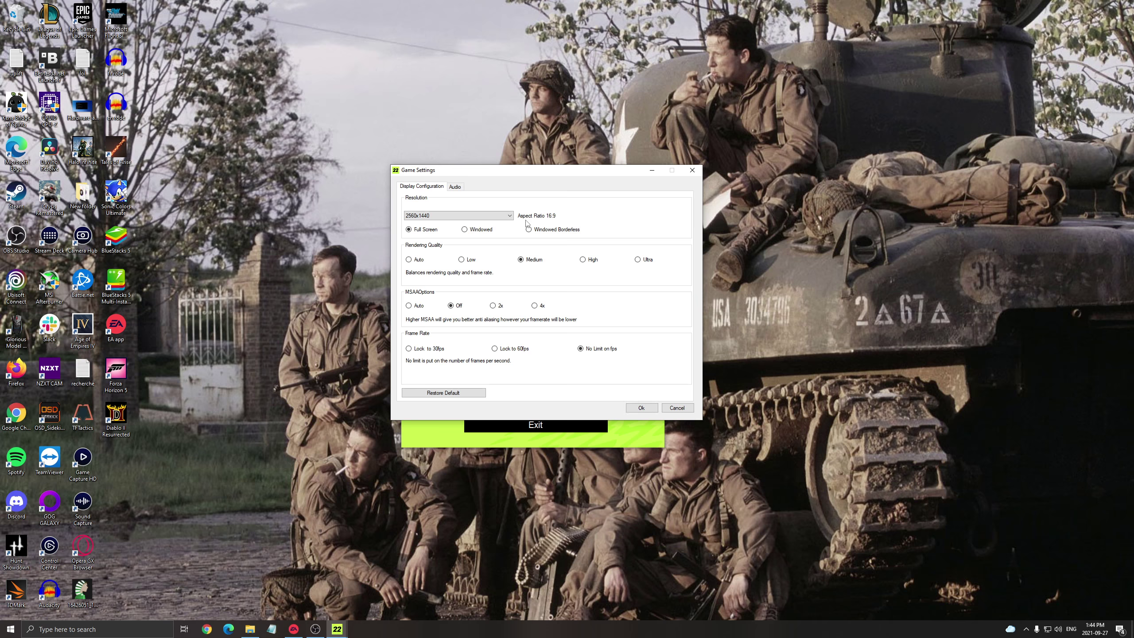
{"action": "left_click", "coordinate": [453, 188]}
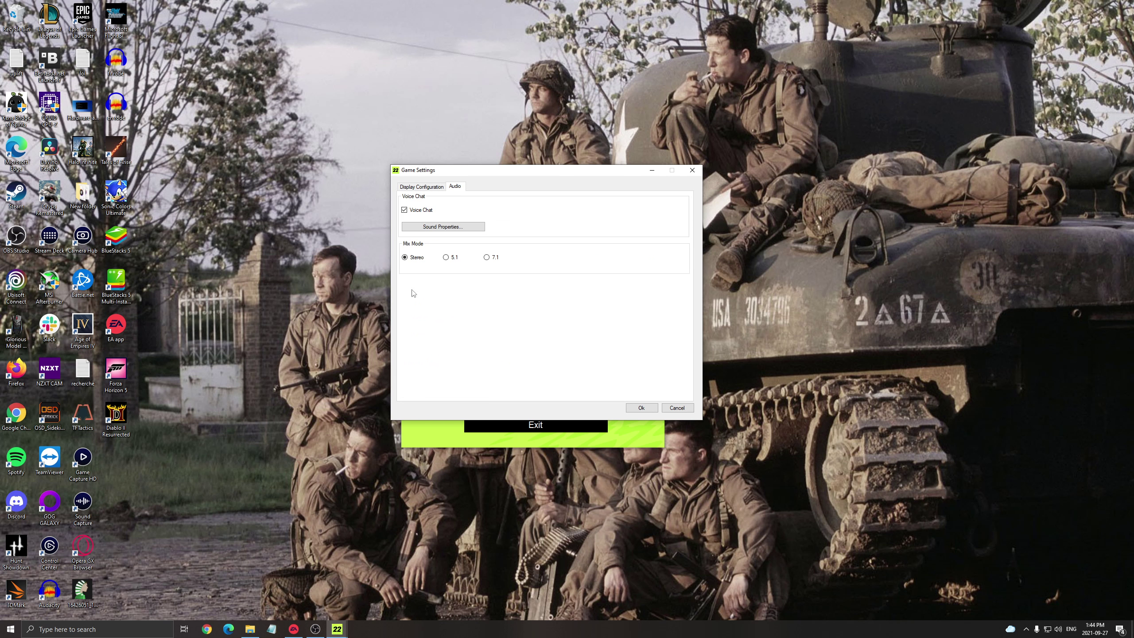